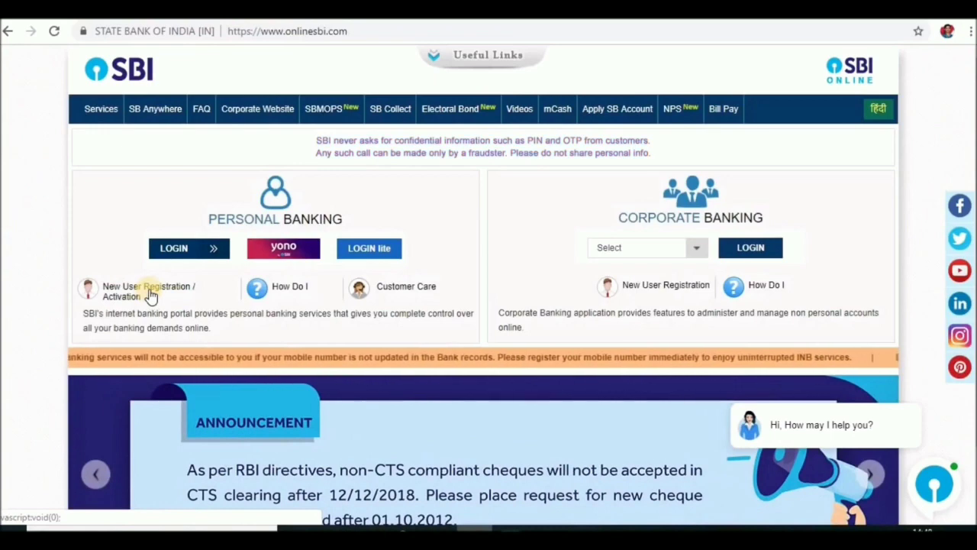
- Accept the retail-customer notice, choose New User Registration as the type, and go to the details form
left_click(150, 295)
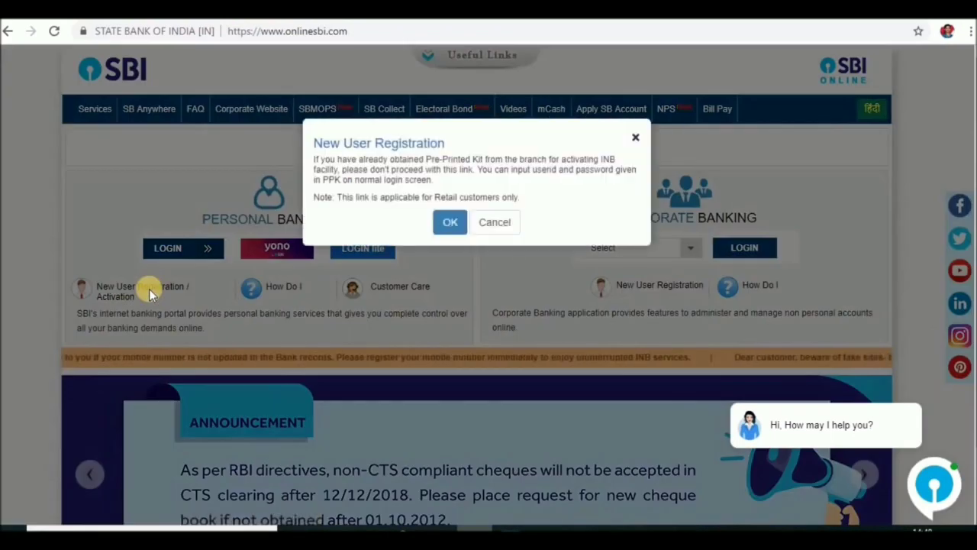
left_click(449, 223)
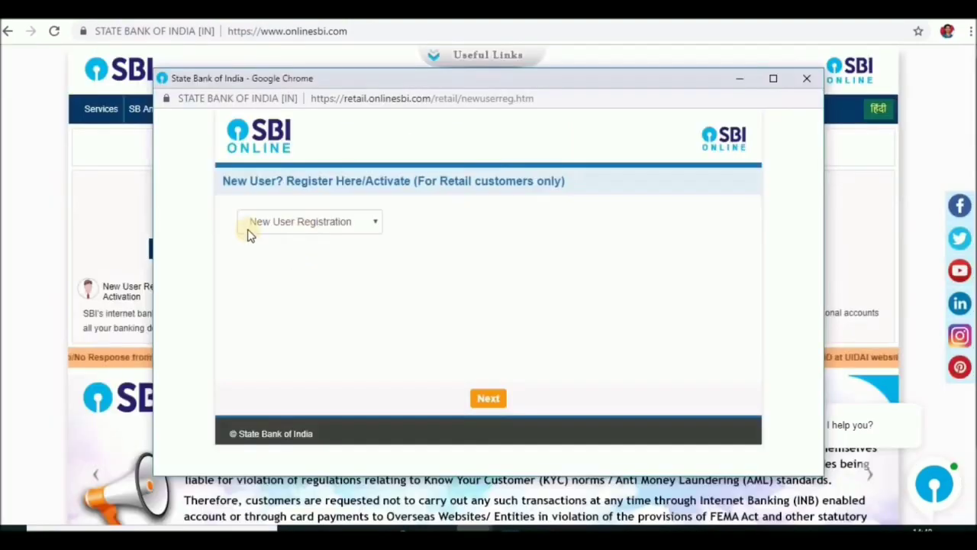
left_click(376, 225)
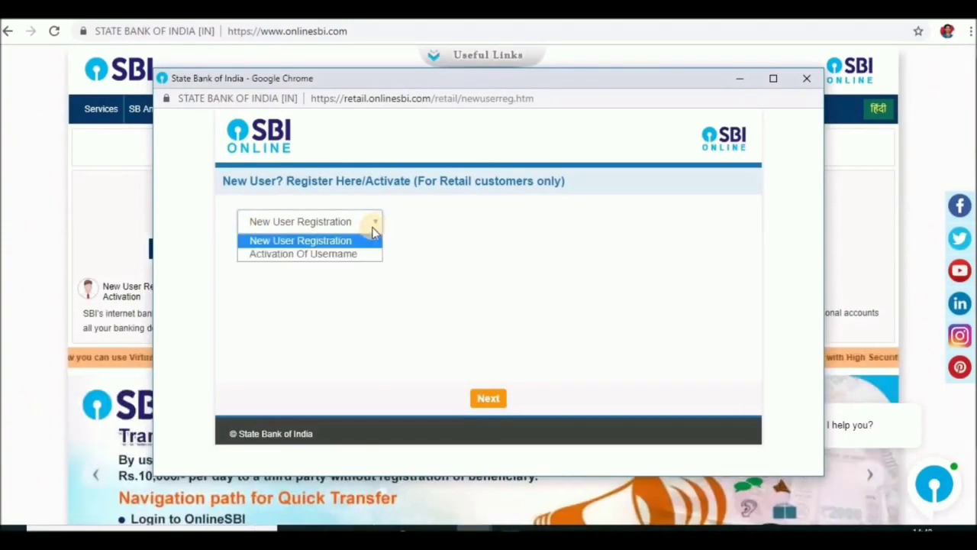
left_click(298, 242)
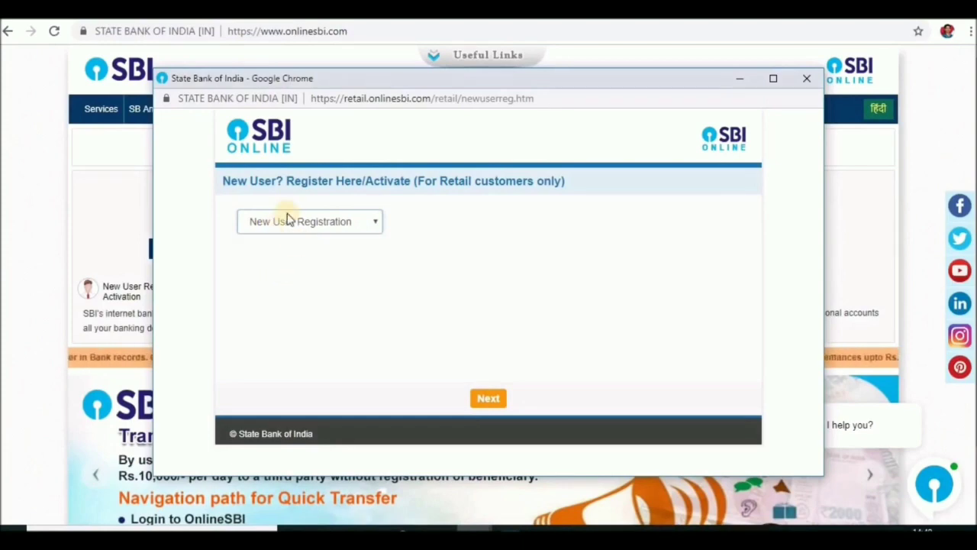
left_click(492, 409)
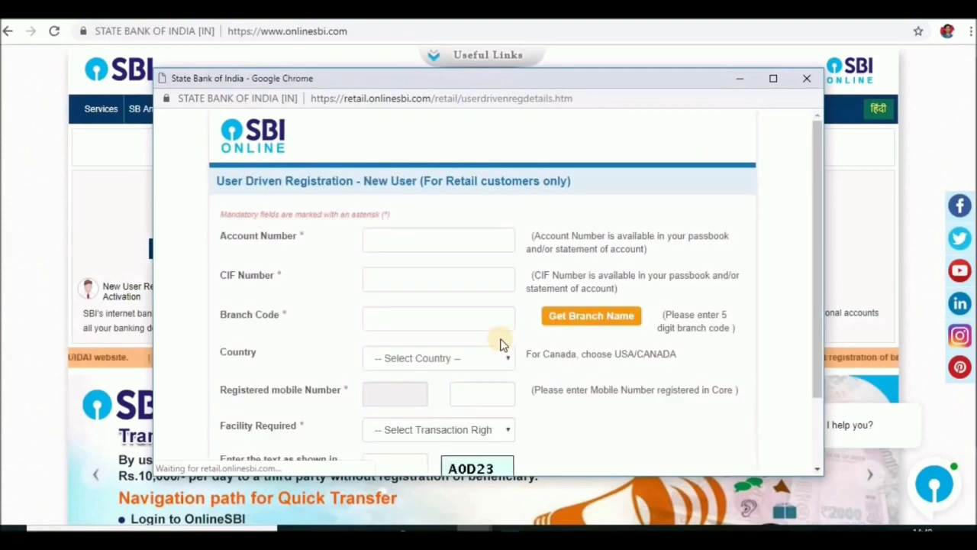
- Enter the account number and CIF number, then start the branch code lookup
left_click(408, 242)
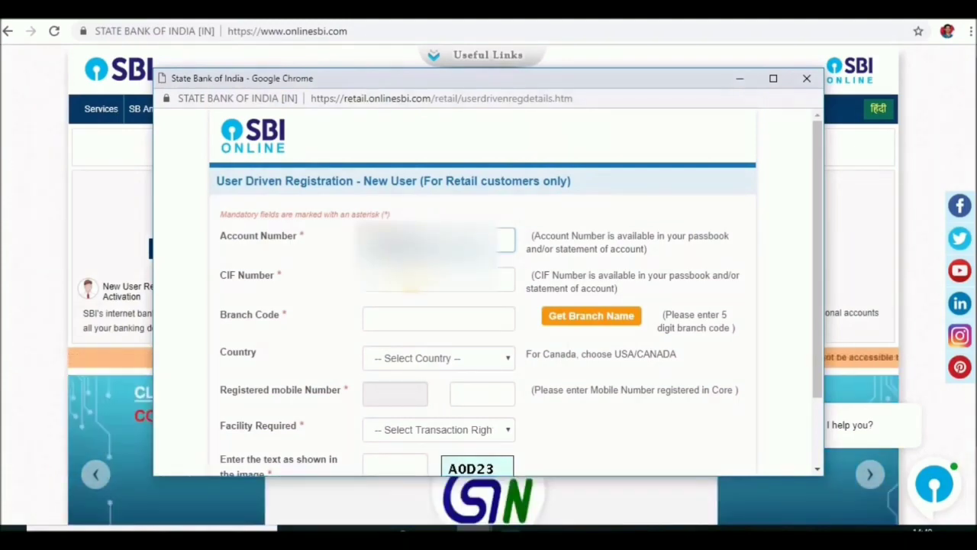
left_click(438, 279)
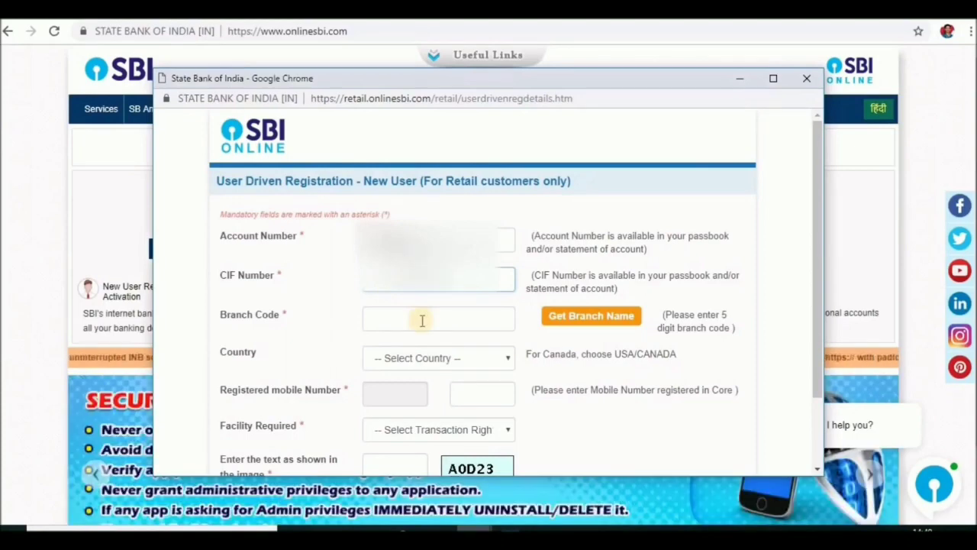
left_click(552, 319)
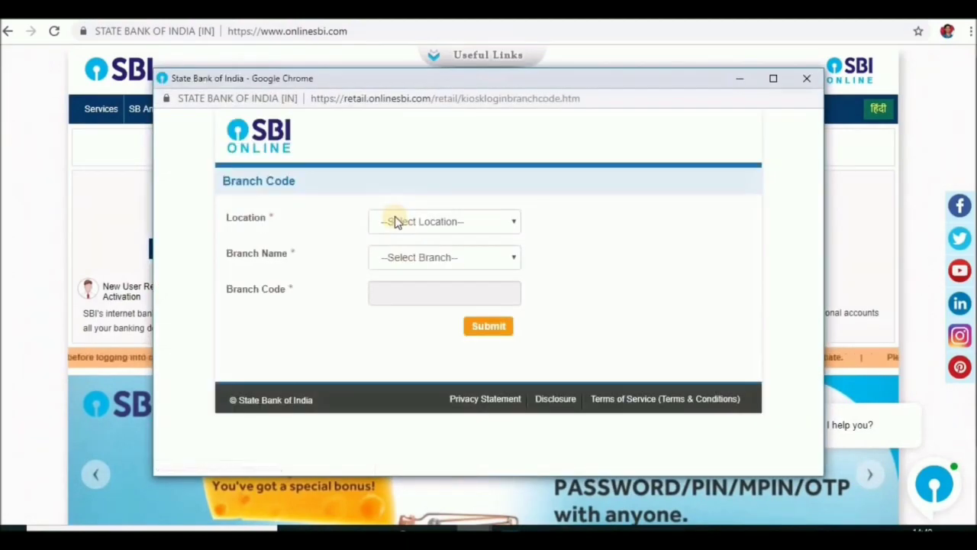
- Pick location SIDDIPET and branch GAJWEL ADB to get branch code 06221
left_click(446, 222)
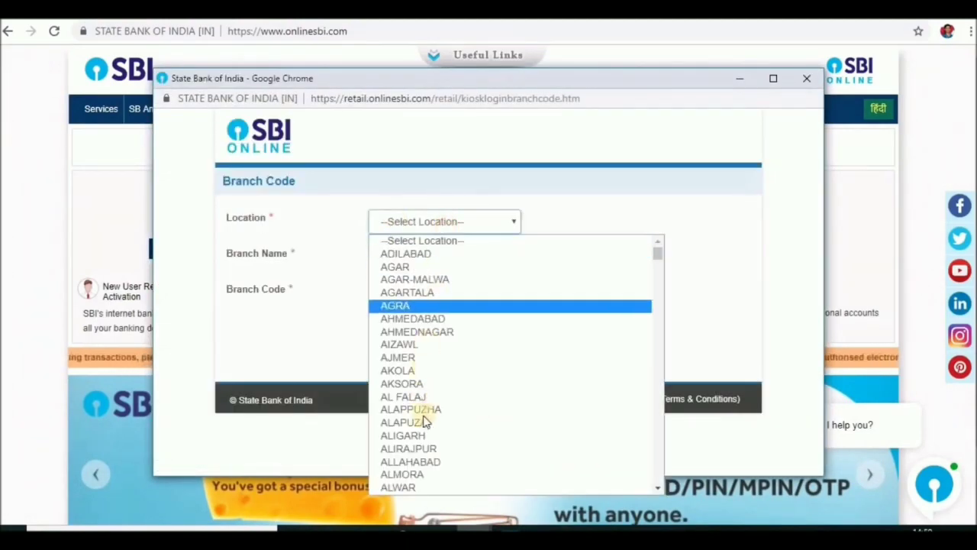
type("siddipet")
key("Return")
left_click(457, 257)
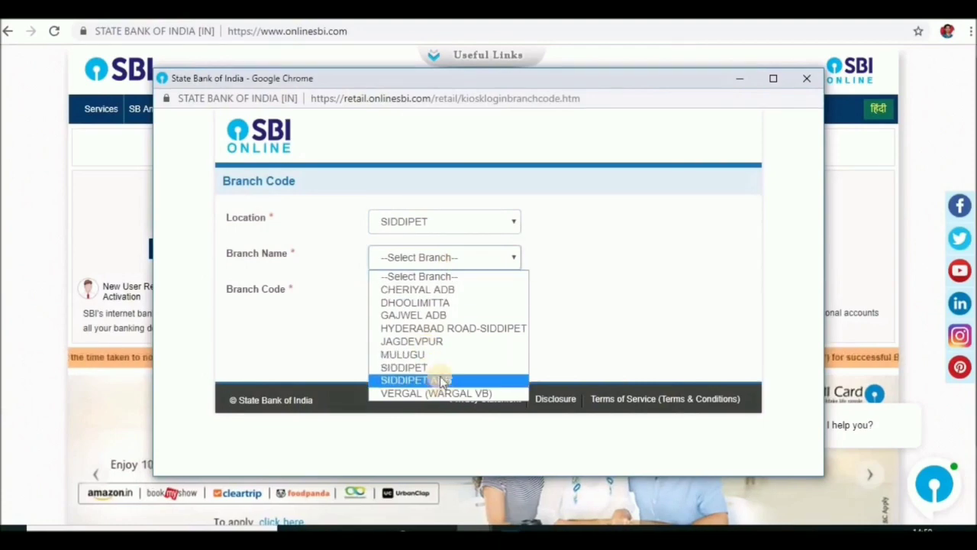
left_click(449, 317)
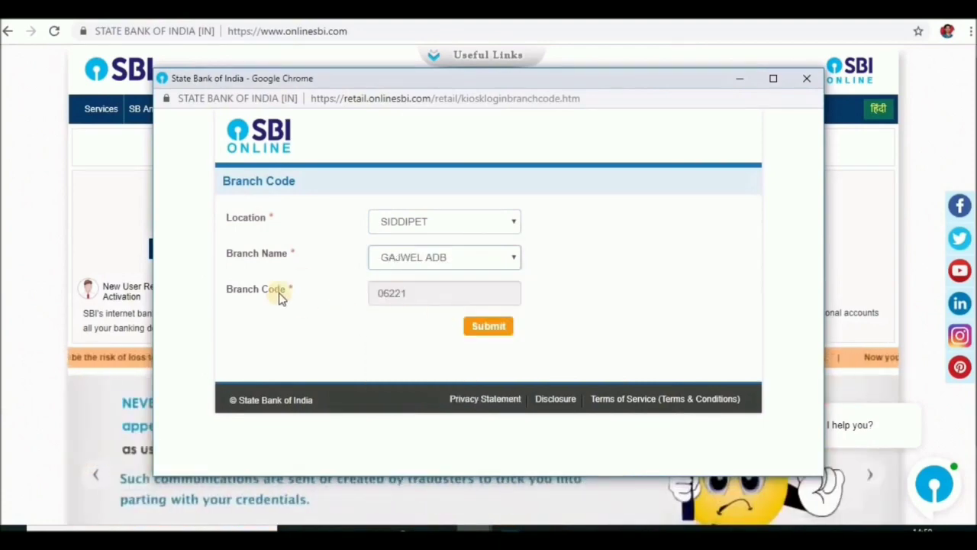
- Apply branch code 06221, set country to India and facility to Full Transaction Rights, then begin the captcha
left_click(502, 328)
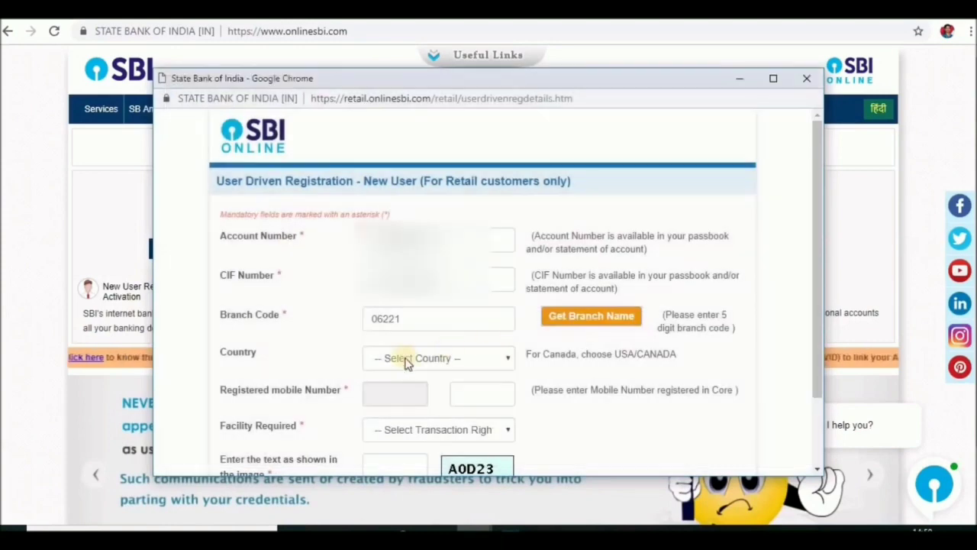
left_click(452, 365)
scroll(461, 300, "down", 5)
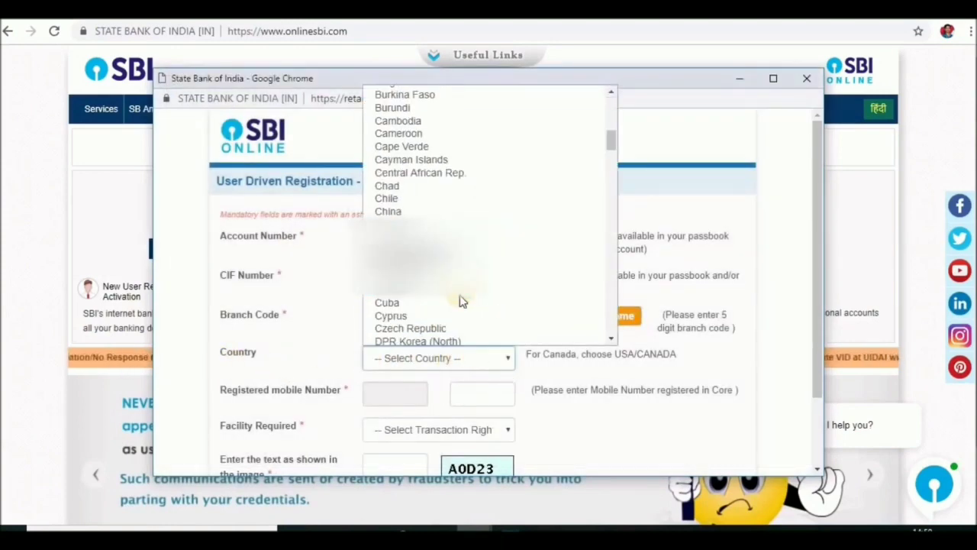
scroll(462, 300, "down", 8)
left_click(406, 203)
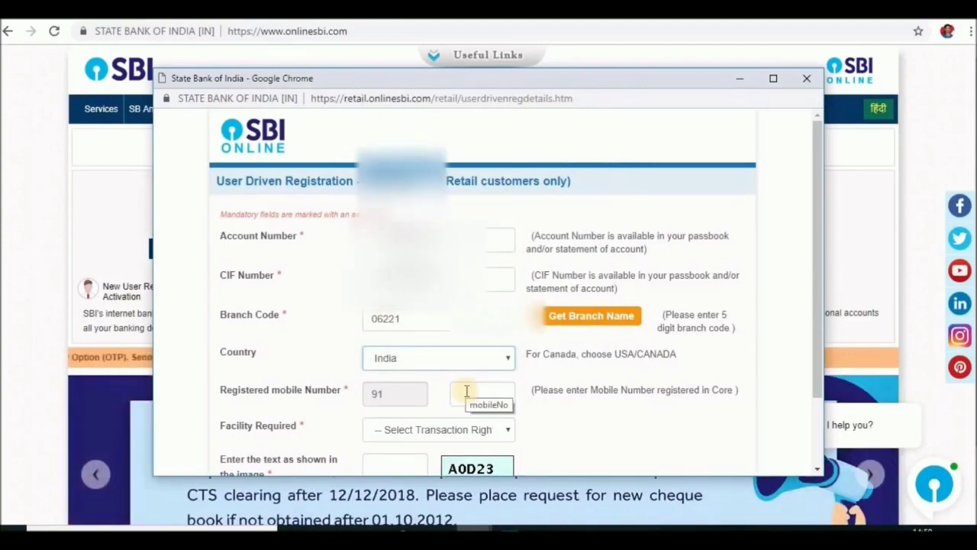
scroll(567, 375, "down", 1)
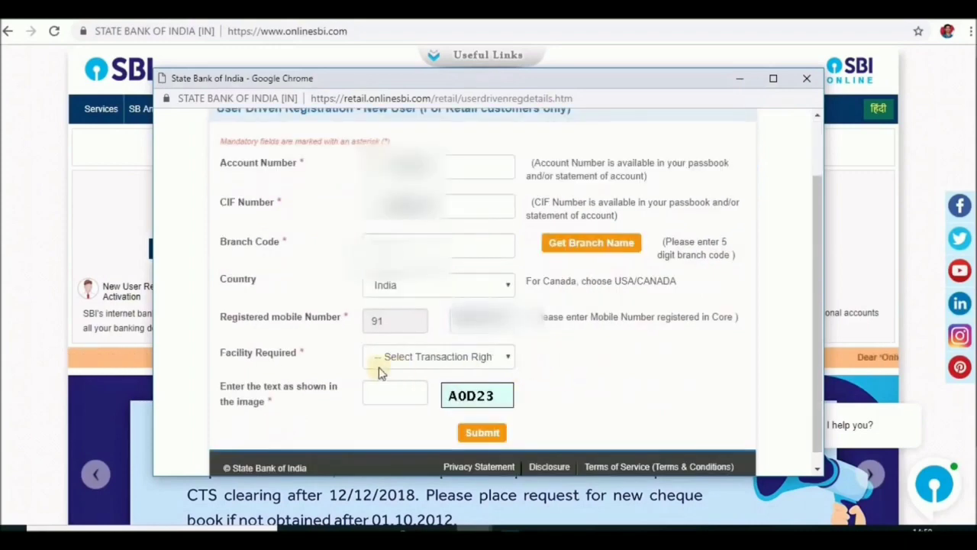
left_click(508, 357)
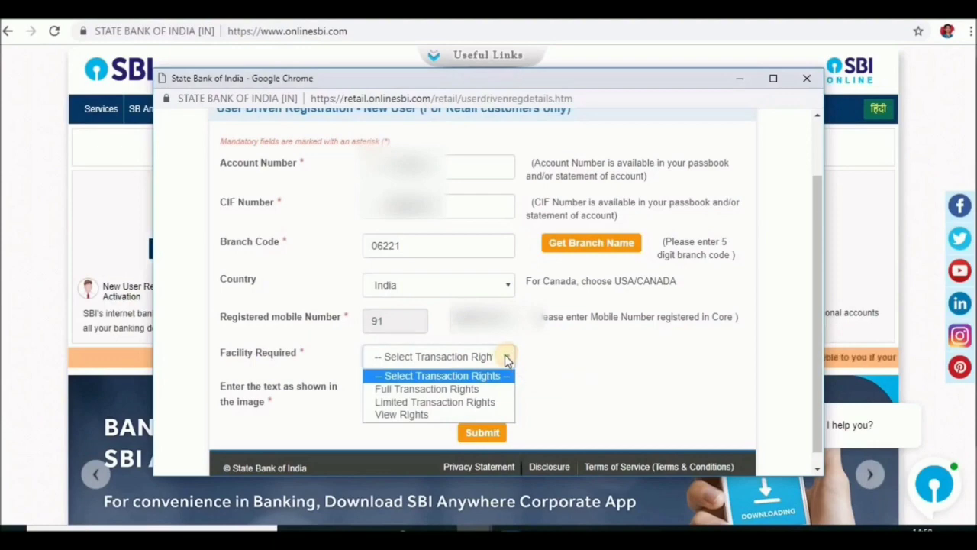
left_click(439, 389)
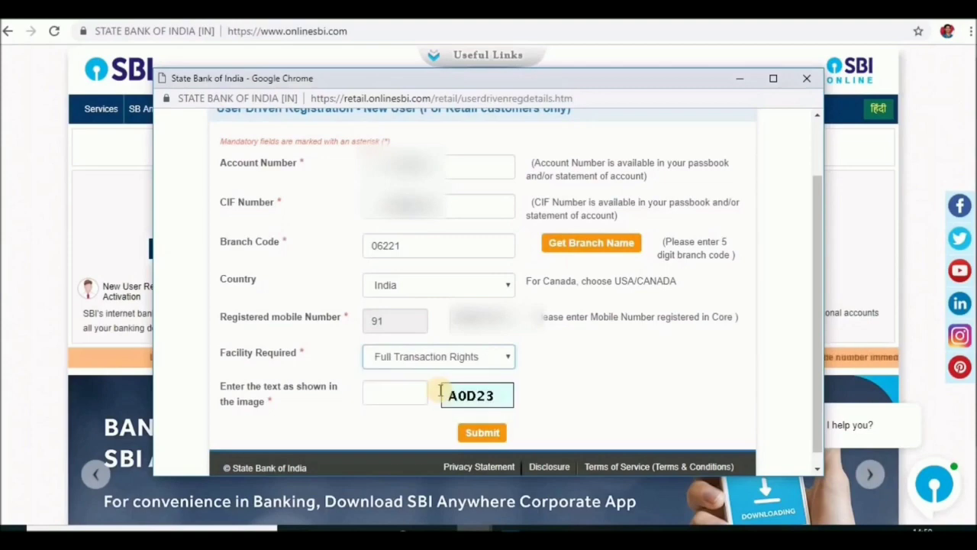
left_click(393, 393)
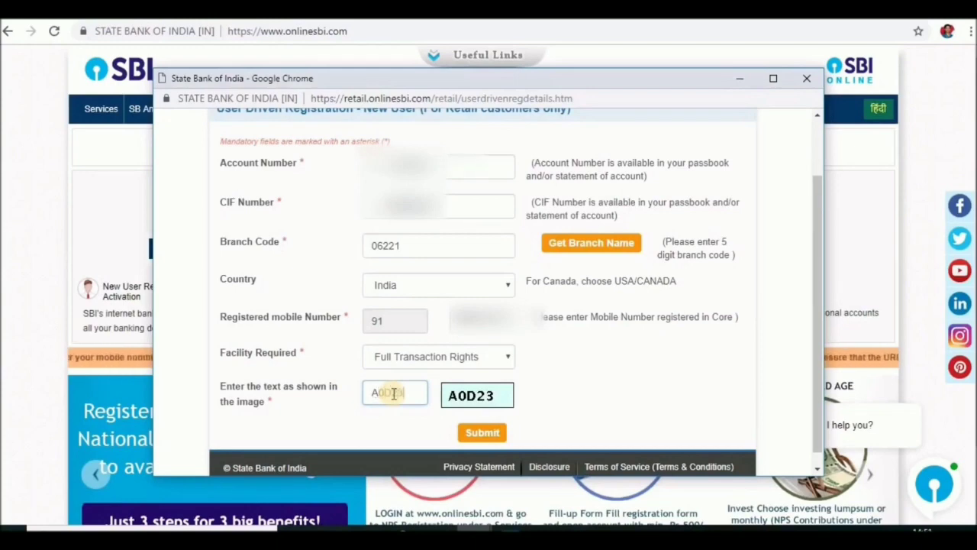
- Submit the details, clear the autofilled OTP field, paste the received one-time password and confirm it
left_click(483, 433)
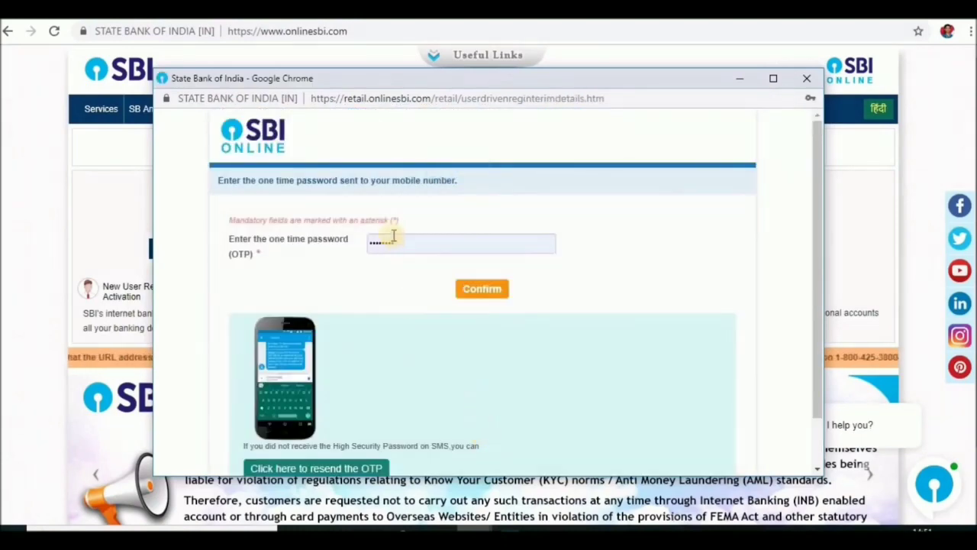
left_click(405, 242)
left_click_drag(405, 242, 347, 259)
key("BackSpace")
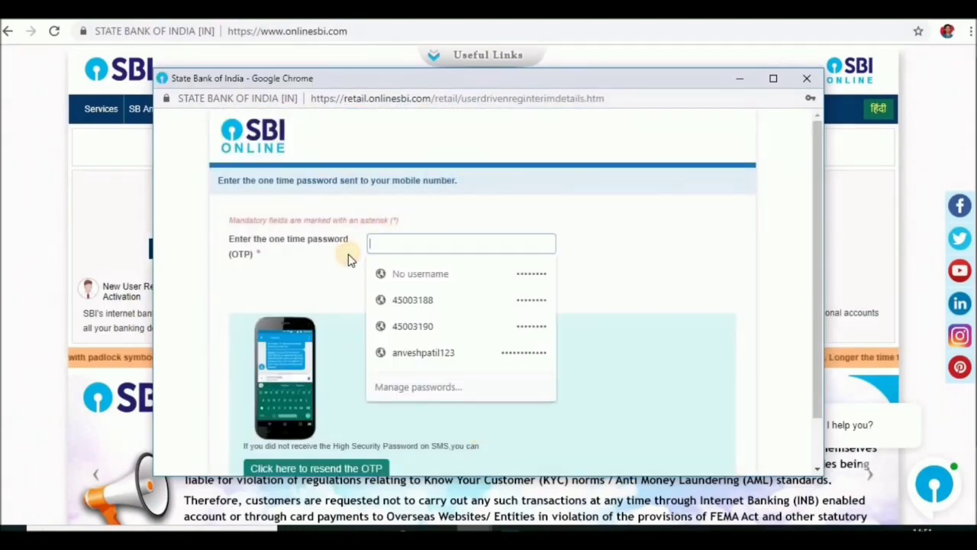
left_click(347, 260)
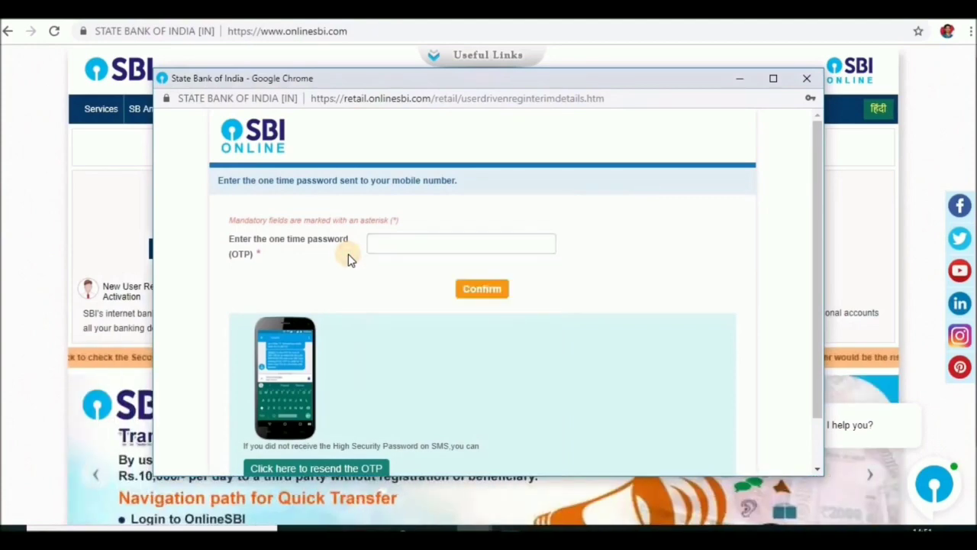
left_click(379, 243)
key("ctrl+v")
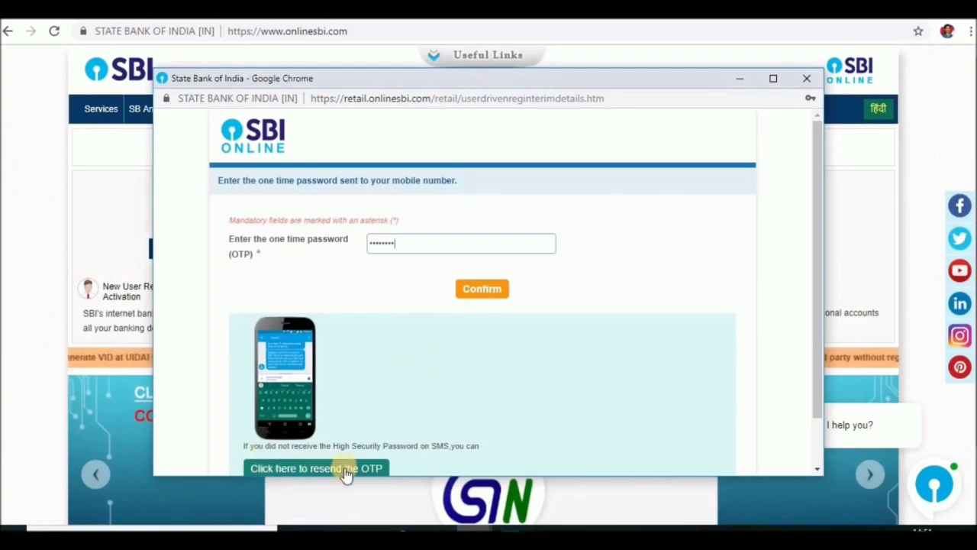
left_click(482, 291)
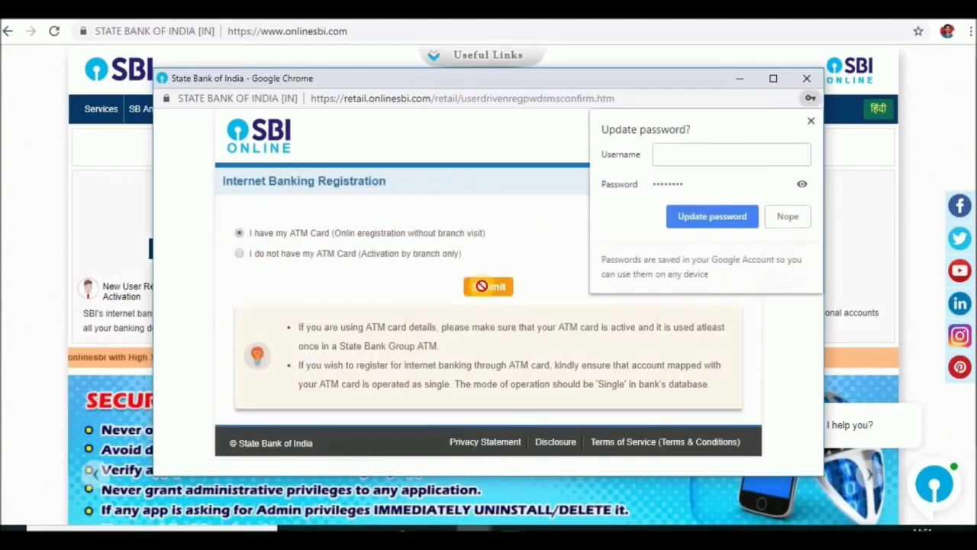
- Decline the browser's password update and submit with 'I have my ATM Card' selected
left_click(790, 217)
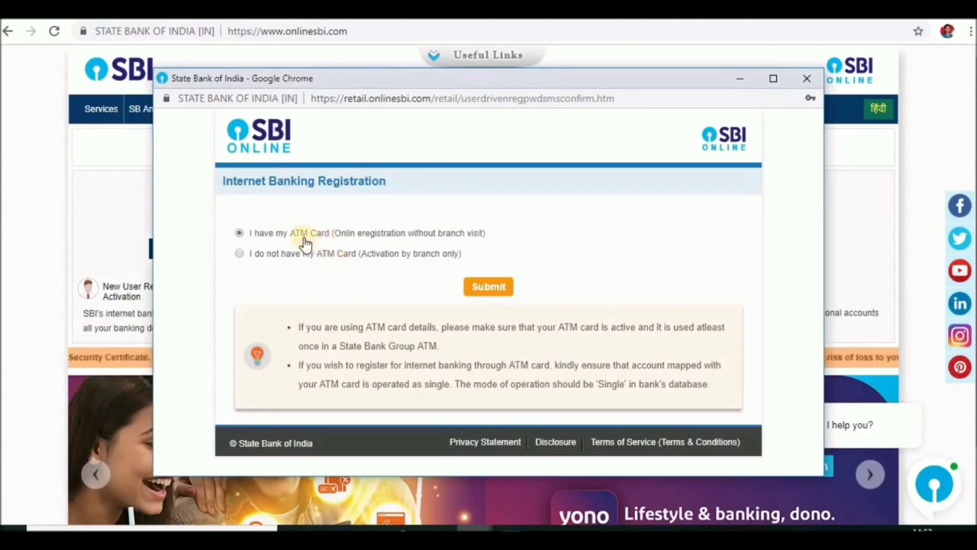
left_click(495, 289)
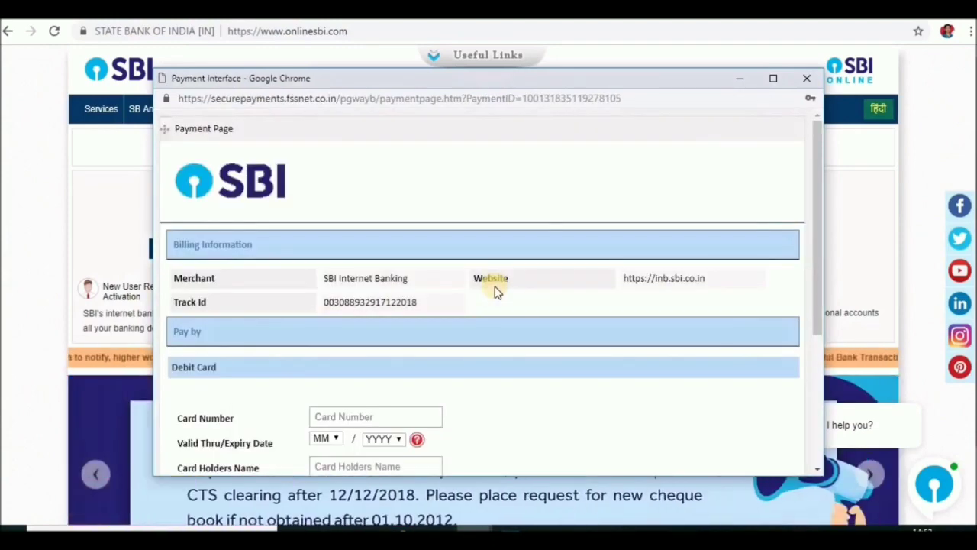
- Enter the debit card number, ATM PIN and the captcha characters, then proceed with the payment
scroll(495, 292, "down", 2)
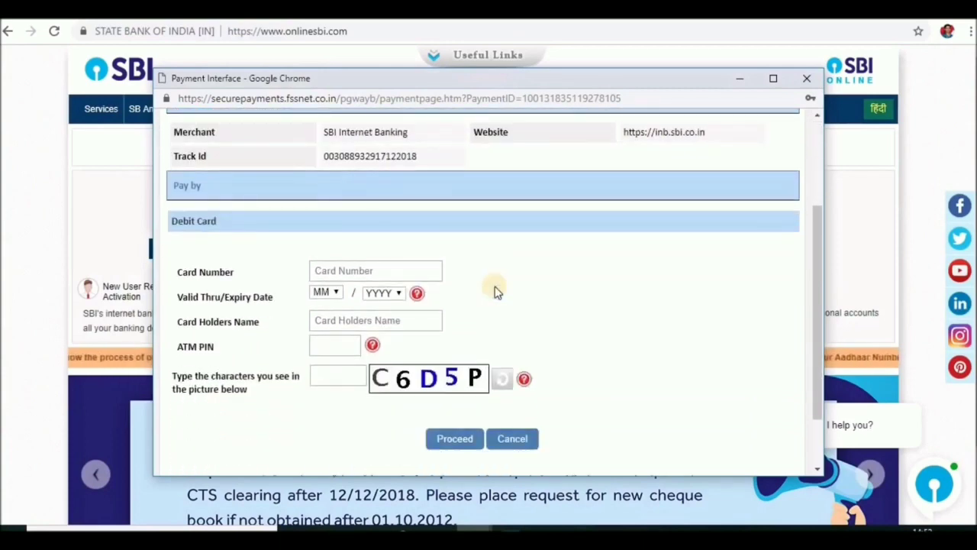
scroll(494, 292, "up", 1)
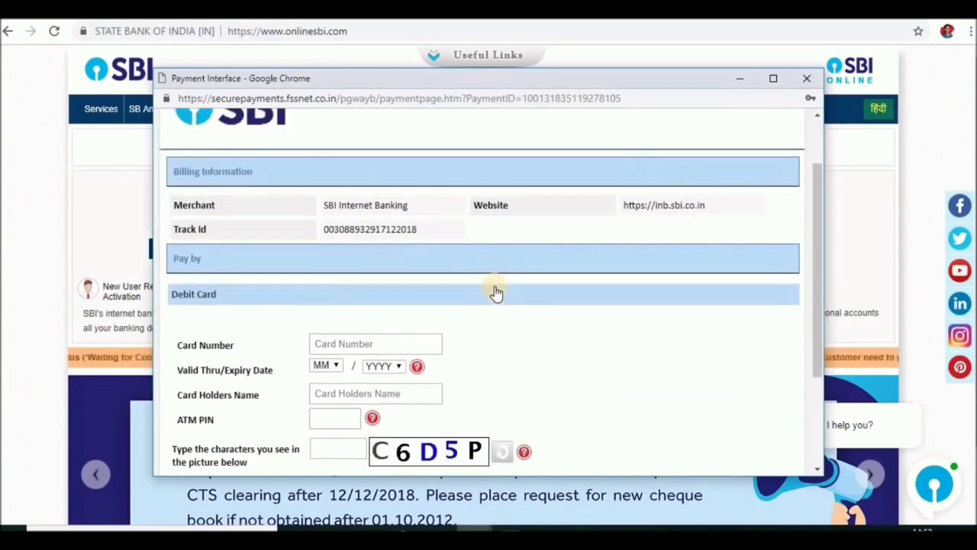
left_click(341, 344)
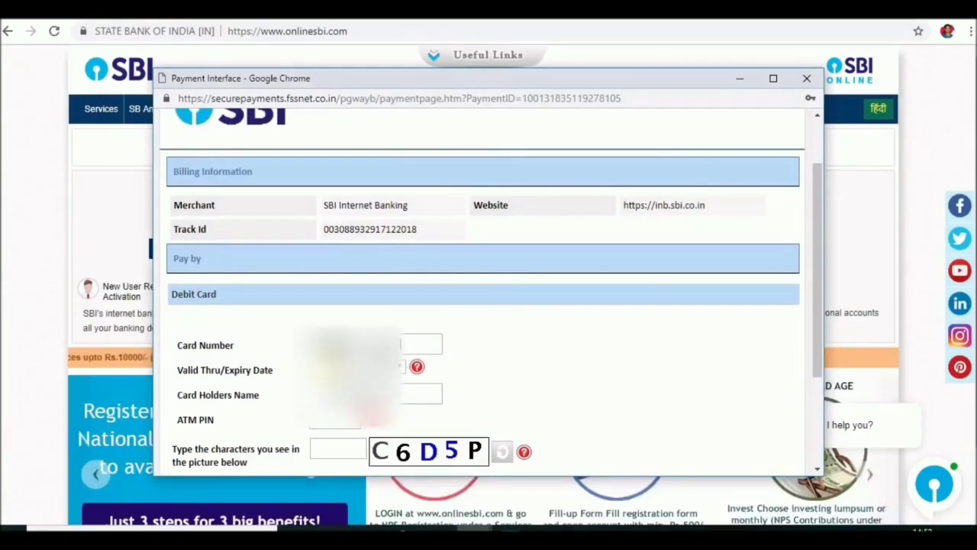
left_click(336, 419)
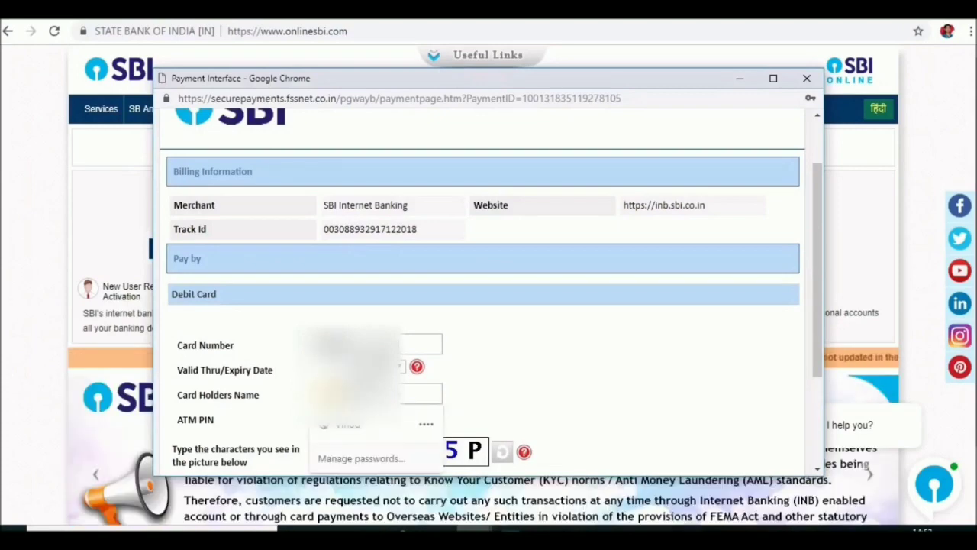
key("Escape")
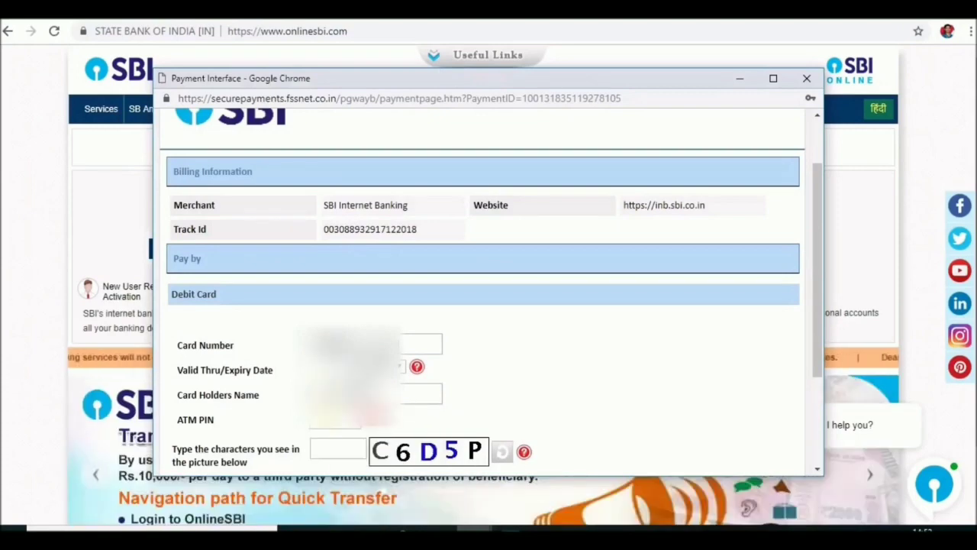
key("Down")
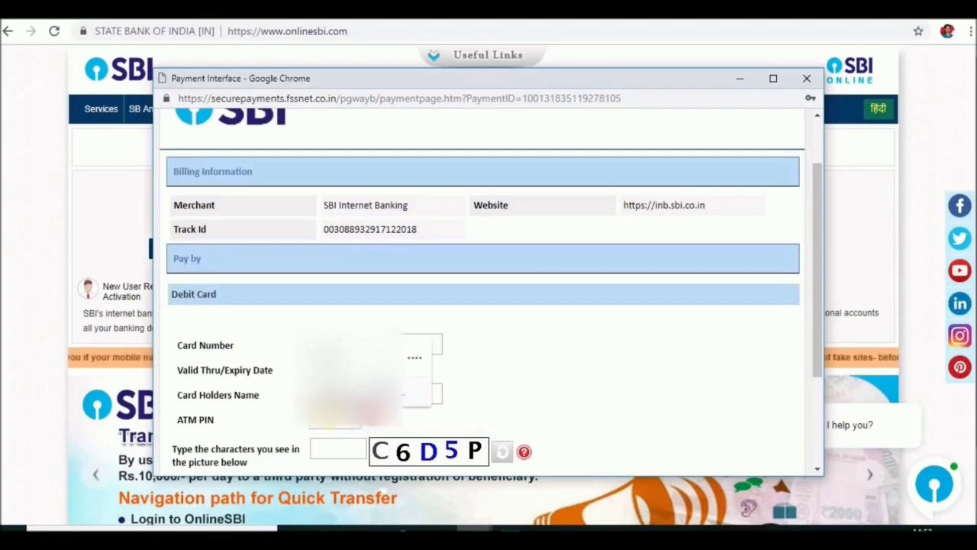
key("Return")
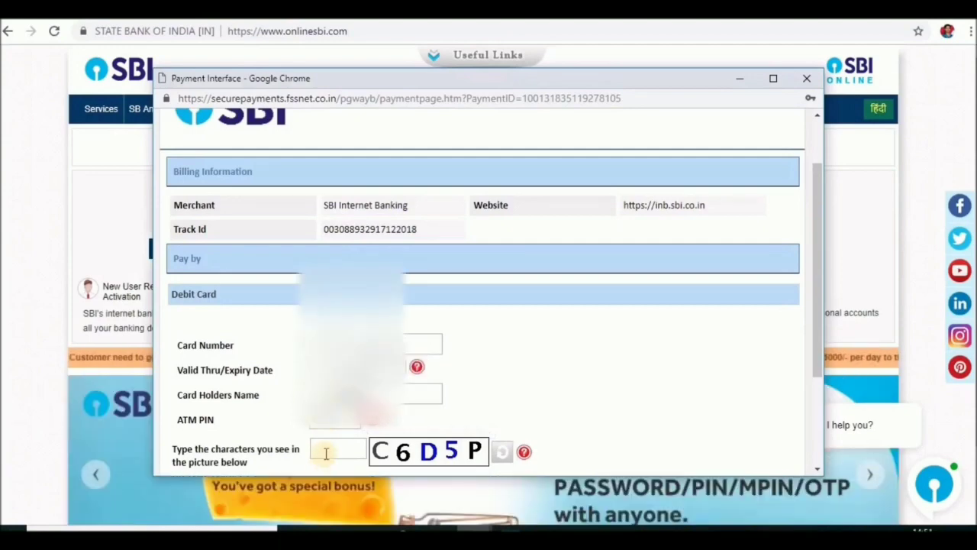
left_click(326, 454)
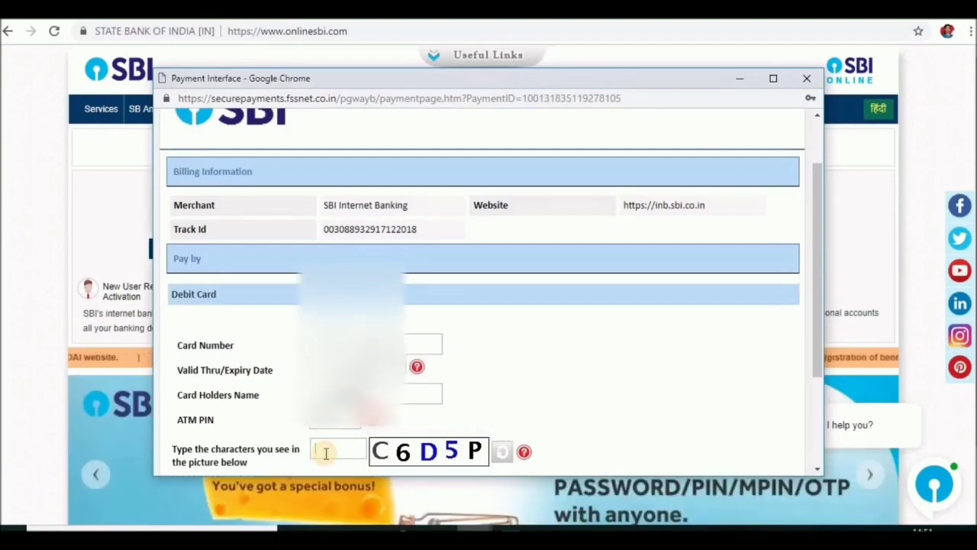
type("C6D5")
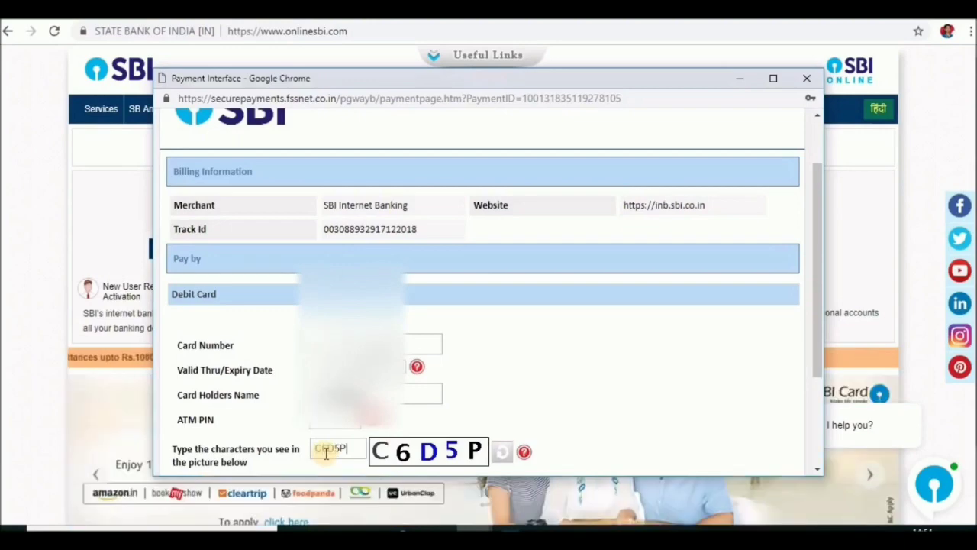
type("P")
scroll(448, 426, "down", 2)
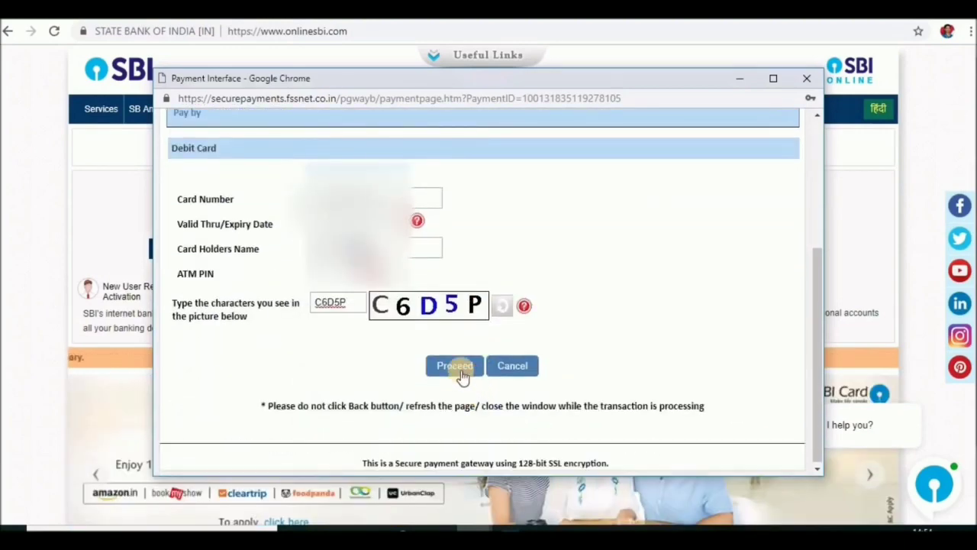
left_click(455, 365)
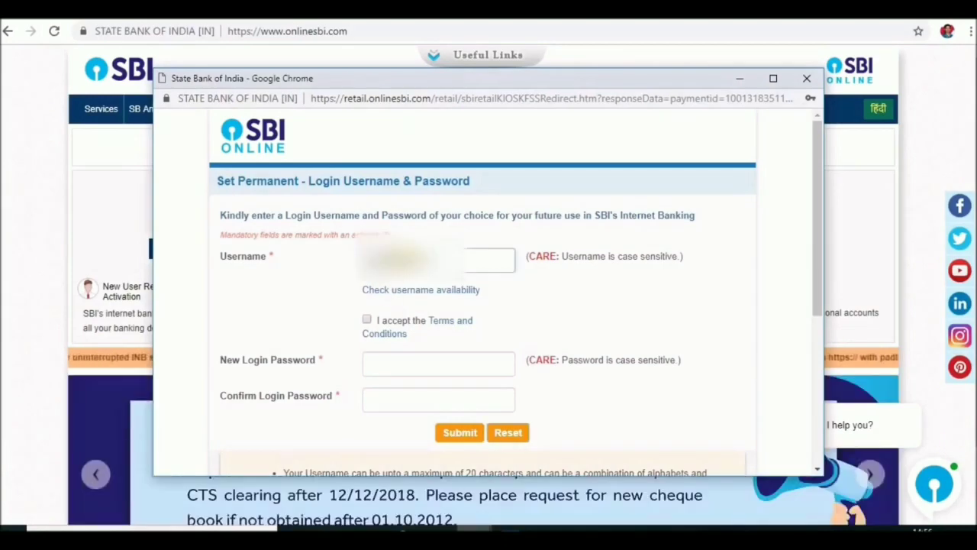
- Accept the terms, enter a new login password, fix the confirmation after the rules alert, and submit
left_click(368, 319)
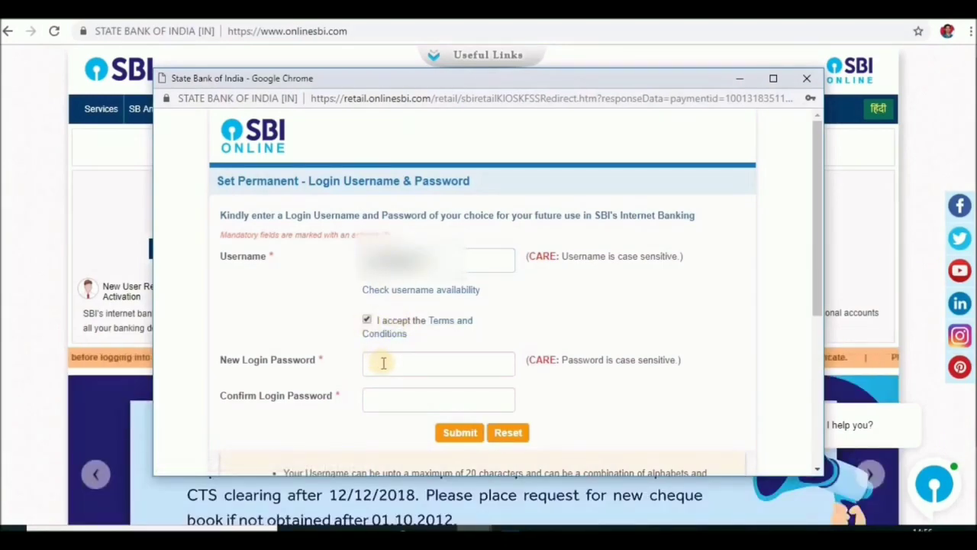
left_click(383, 363)
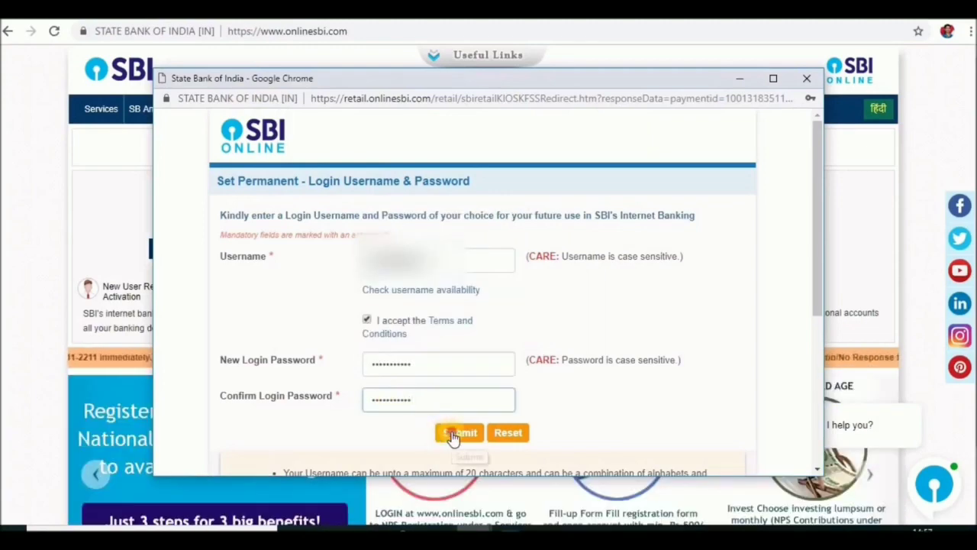
left_click(453, 436)
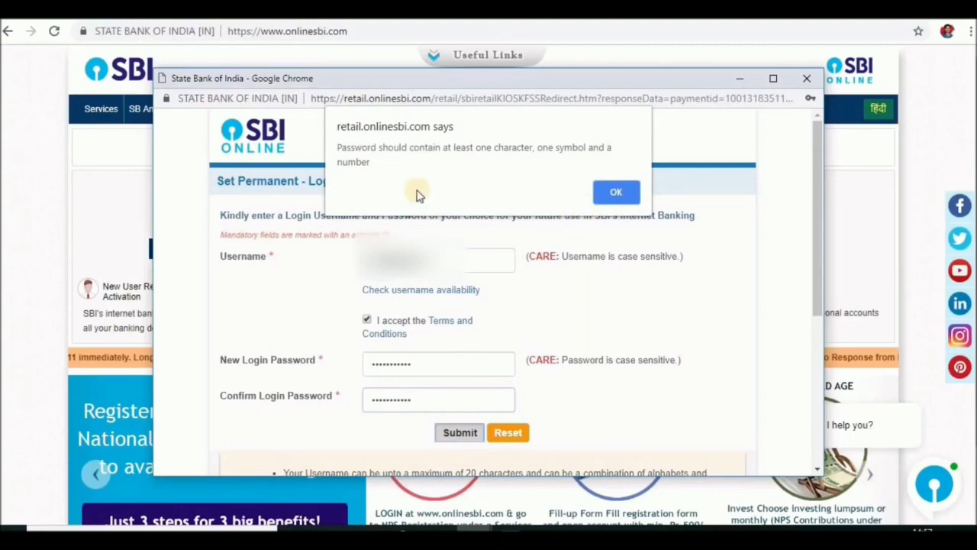
left_click(615, 195)
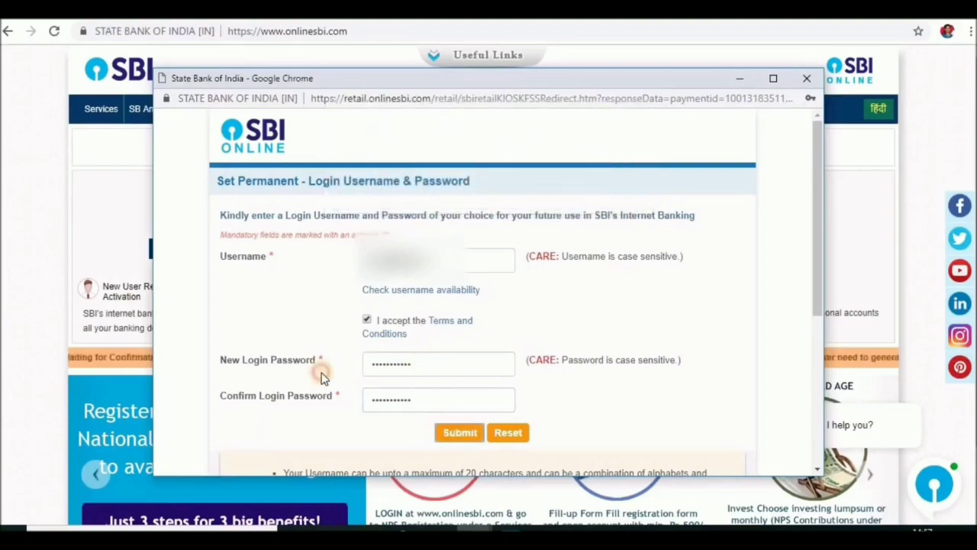
left_click(415, 399)
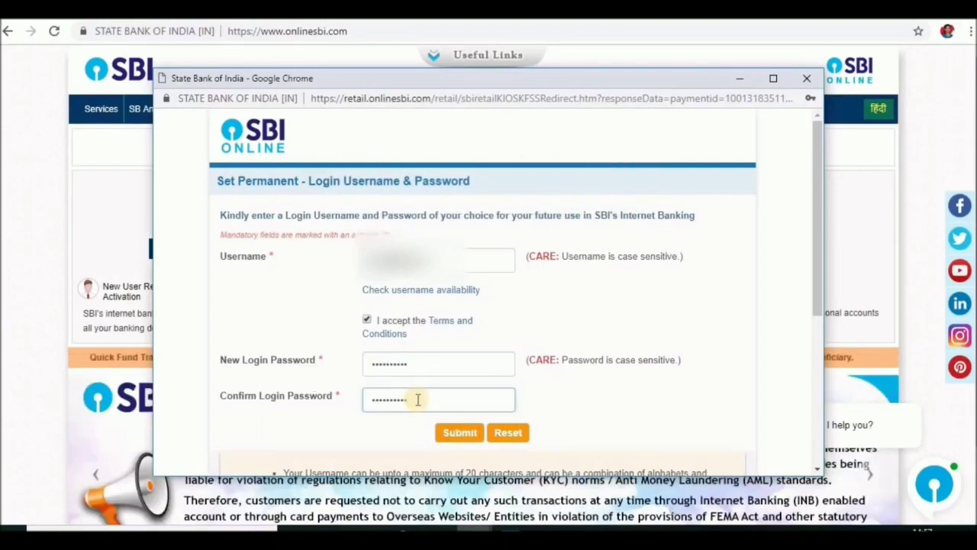
left_click(460, 436)
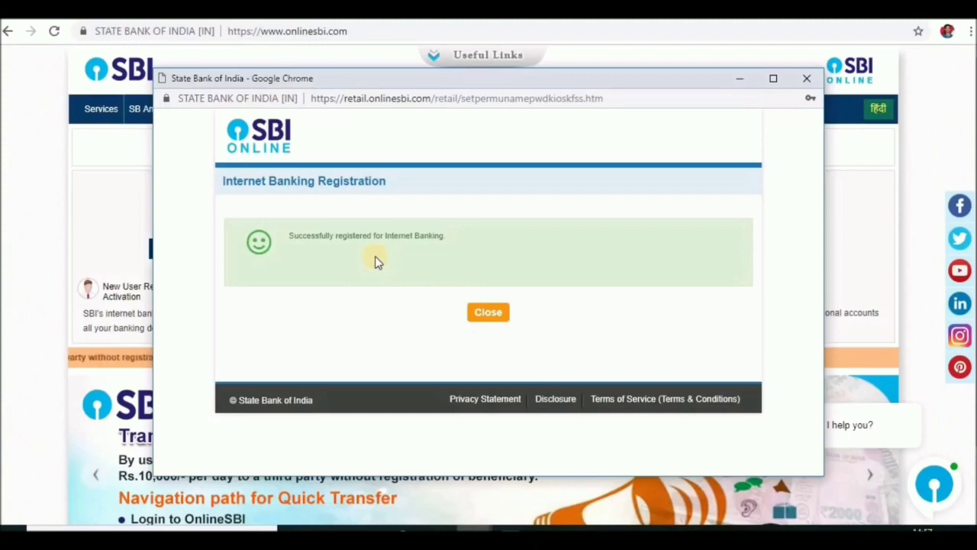
- Close the registration confirmation and go to the Personal Banking LOGIN page
left_click(488, 313)
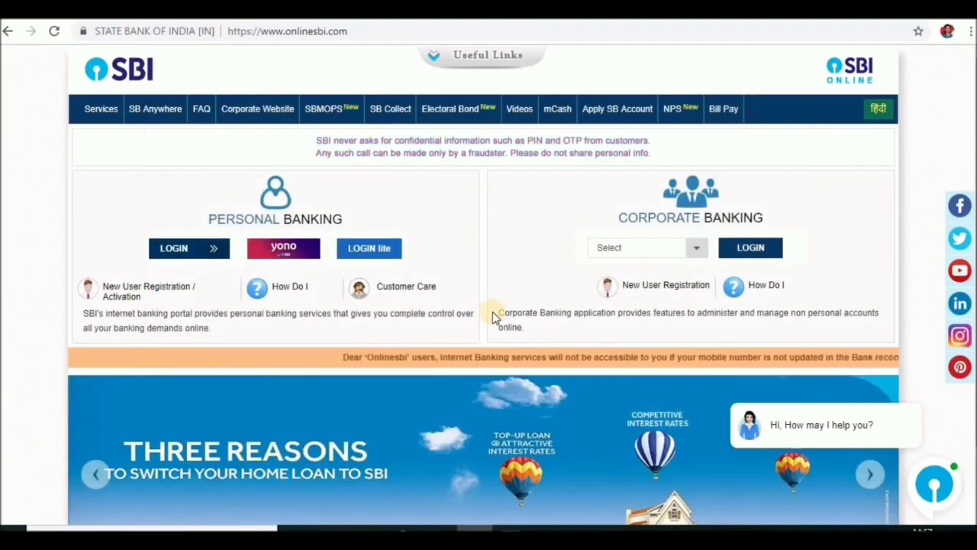
left_click(175, 254)
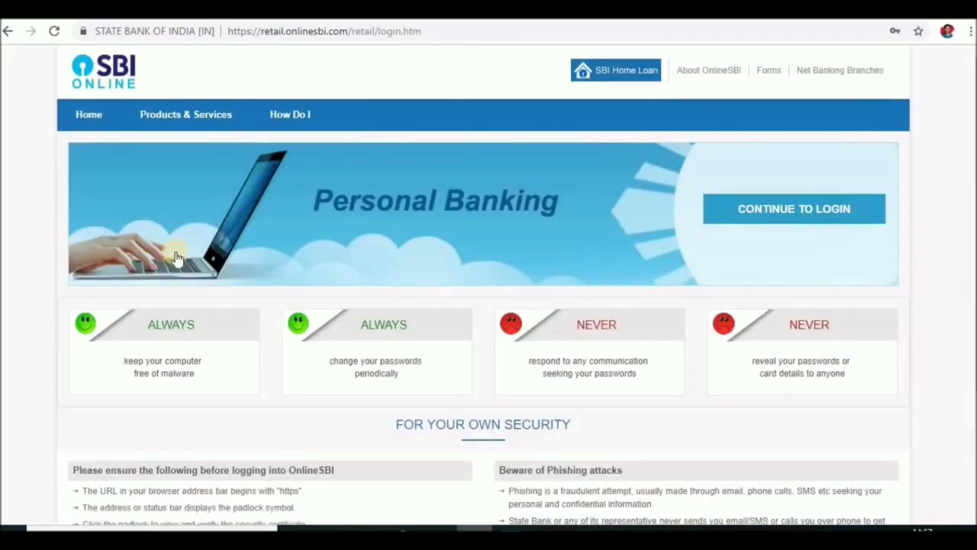
- Continue to the login form, enter the new username and password, and log in
left_click(794, 225)
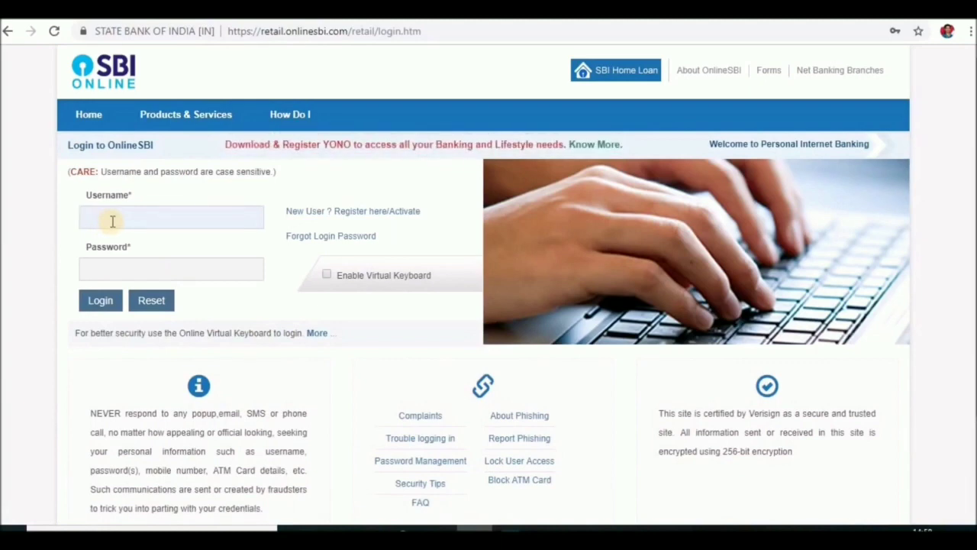
left_click(109, 272)
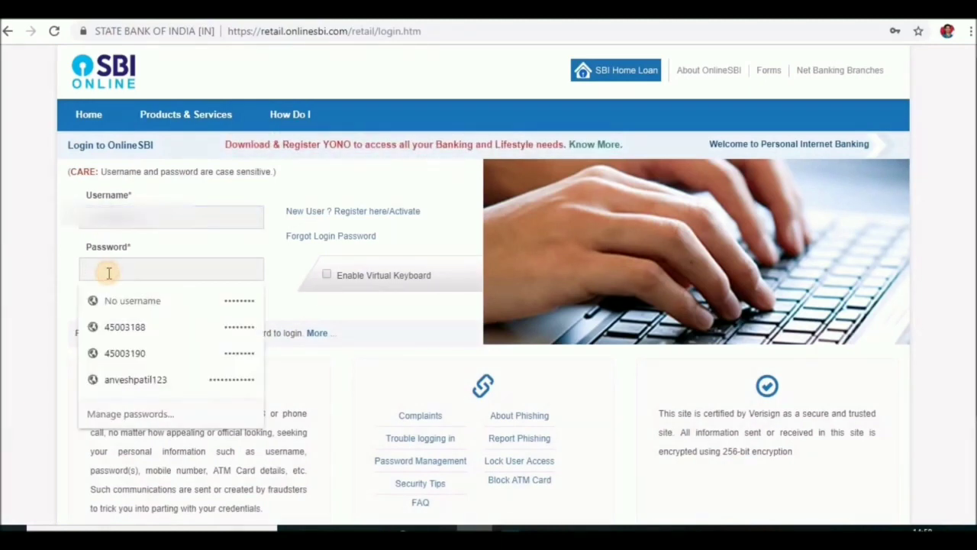
type("**********")
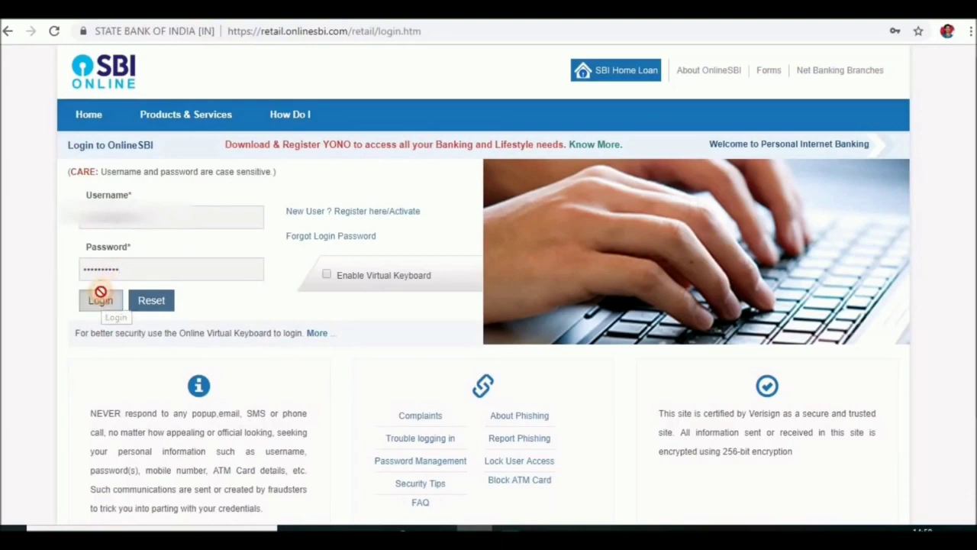
left_click(100, 298)
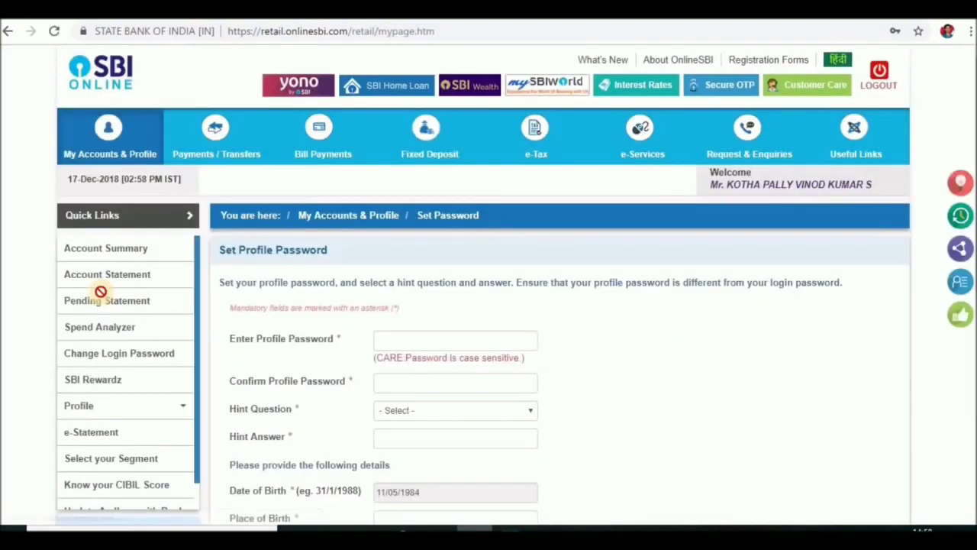